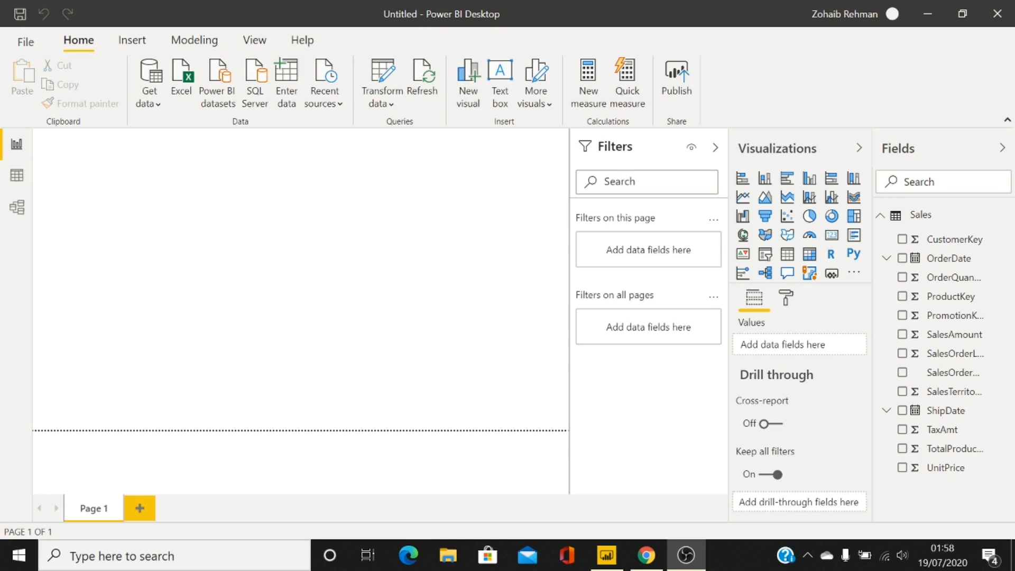
Open the Sales table in data view and format the UnitPrice column as Currency
{"action": "left_click", "coordinate": [18, 176]}
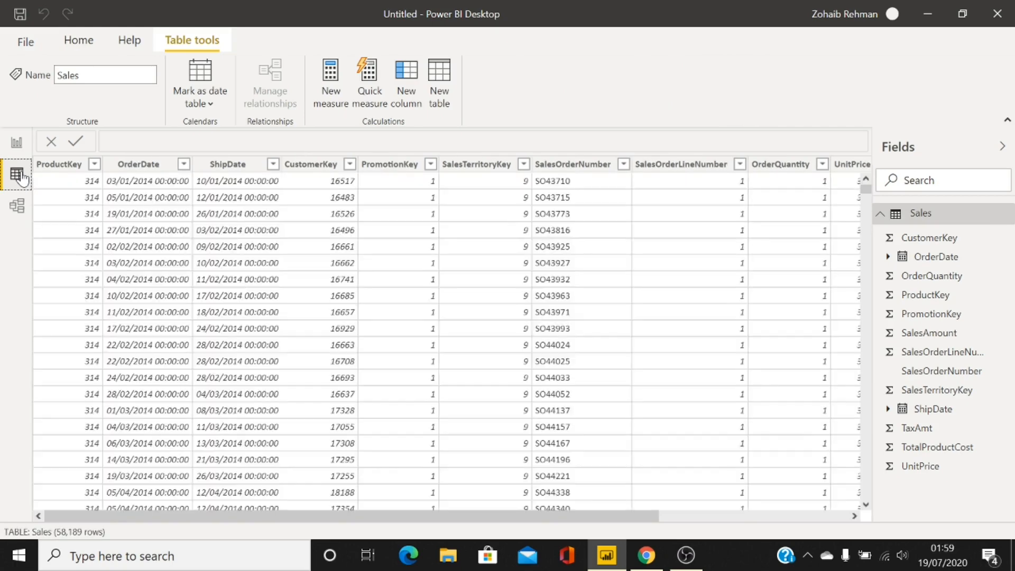
{"action": "left_click_drag", "start_coordinate": [328, 518], "coordinate": [608, 519]}
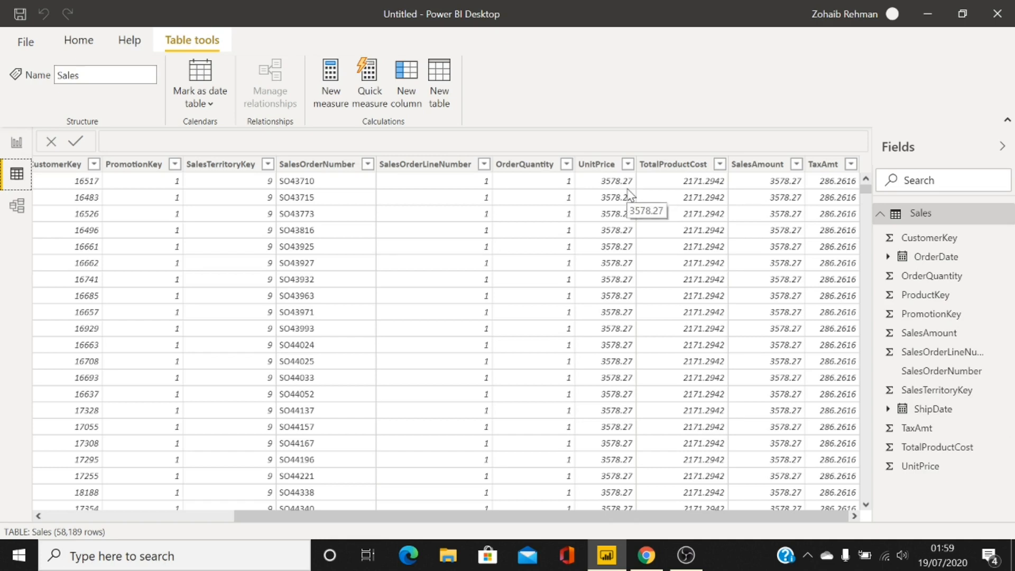
{"action": "left_click", "coordinate": [601, 173]}
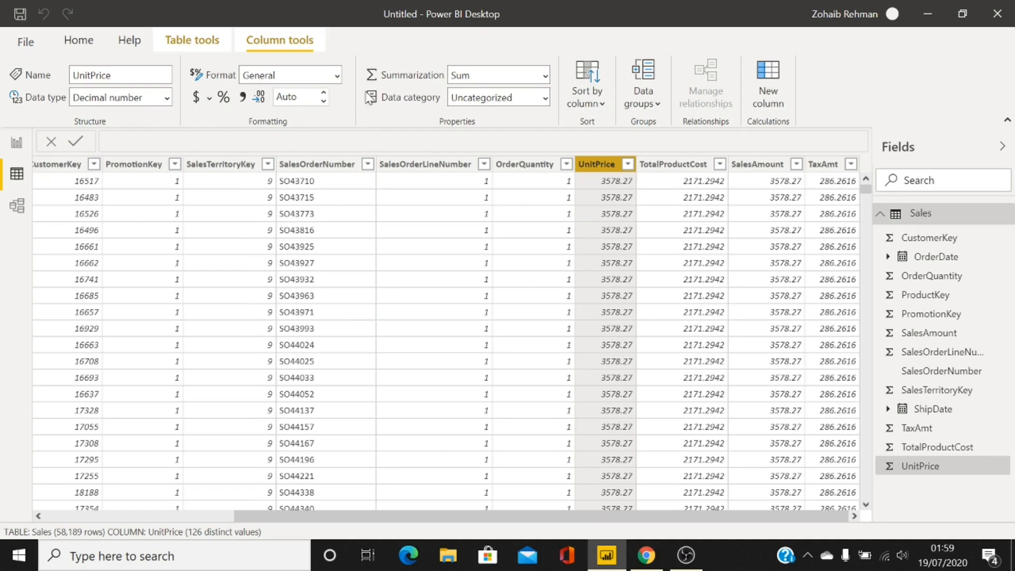
{"action": "left_click", "coordinate": [337, 76]}
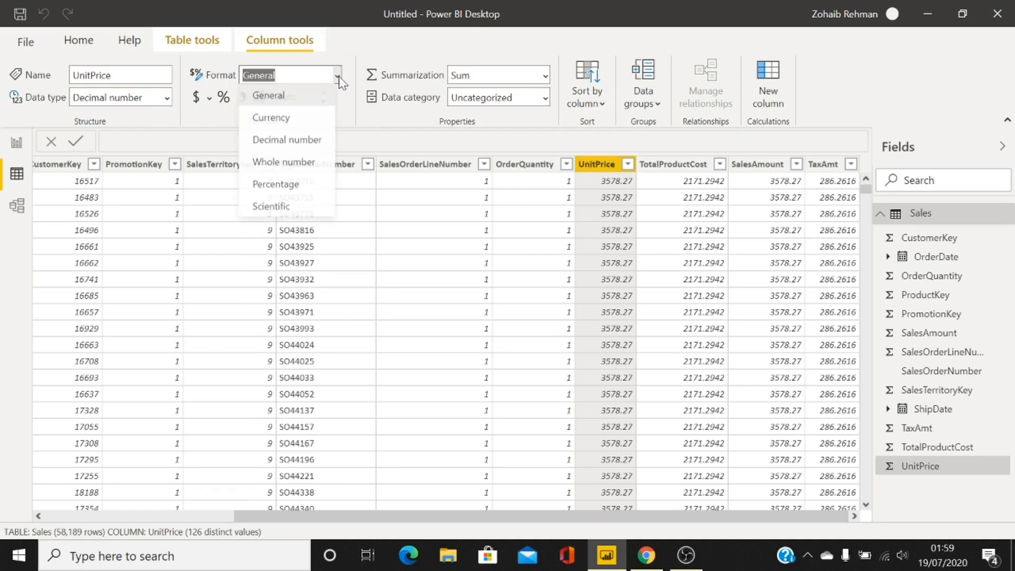
{"action": "left_click", "coordinate": [305, 121]}
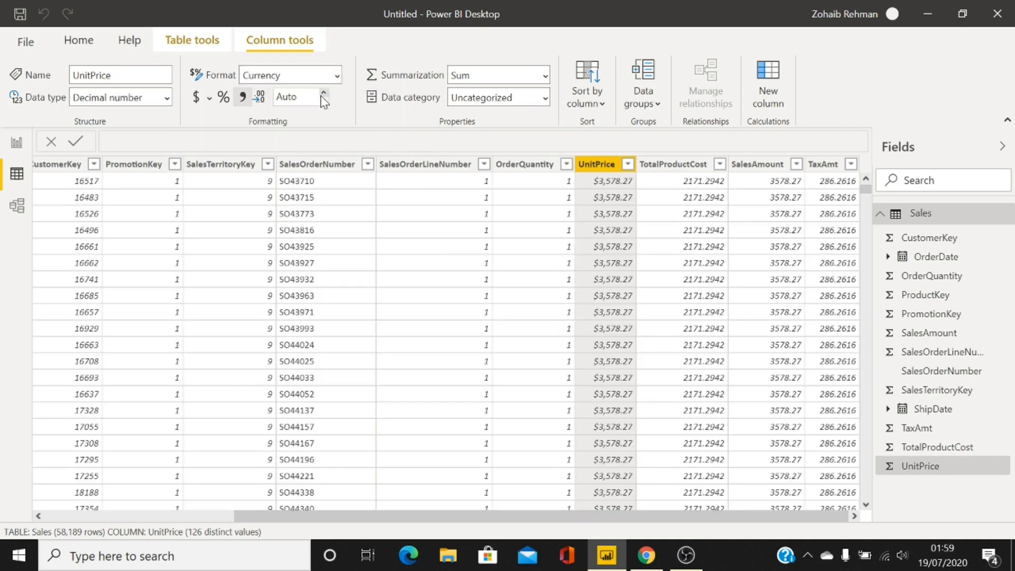
Show the UnitPrice column with 2 decimal places and the £ English (United Kingdom) currency symbol
{"action": "left_click", "coordinate": [324, 101]}
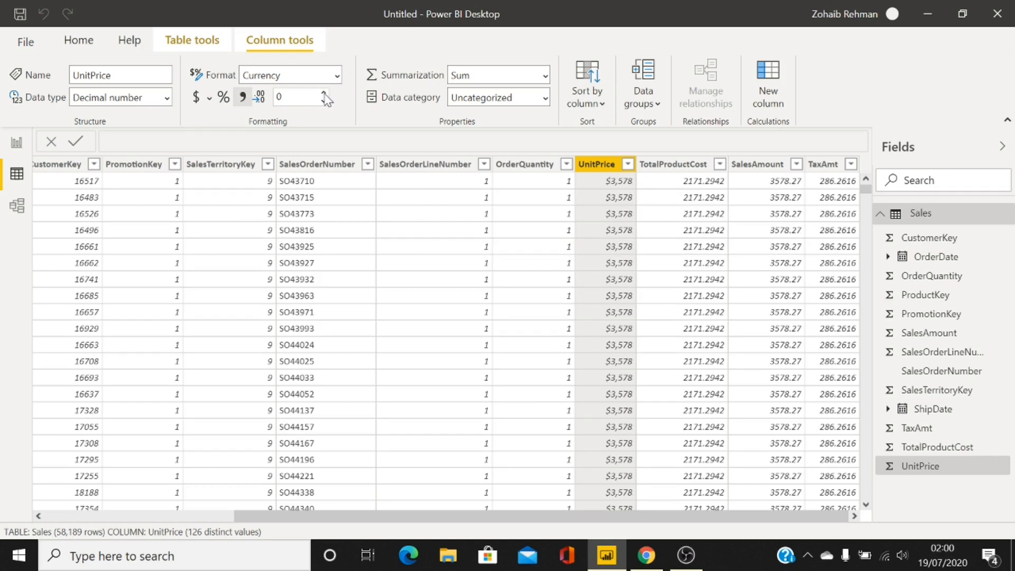
{"action": "left_click", "coordinate": [325, 99]}
{"action": "left_click", "coordinate": [324, 97]}
{"action": "left_click", "coordinate": [326, 99]}
{"action": "left_click", "coordinate": [326, 99]}
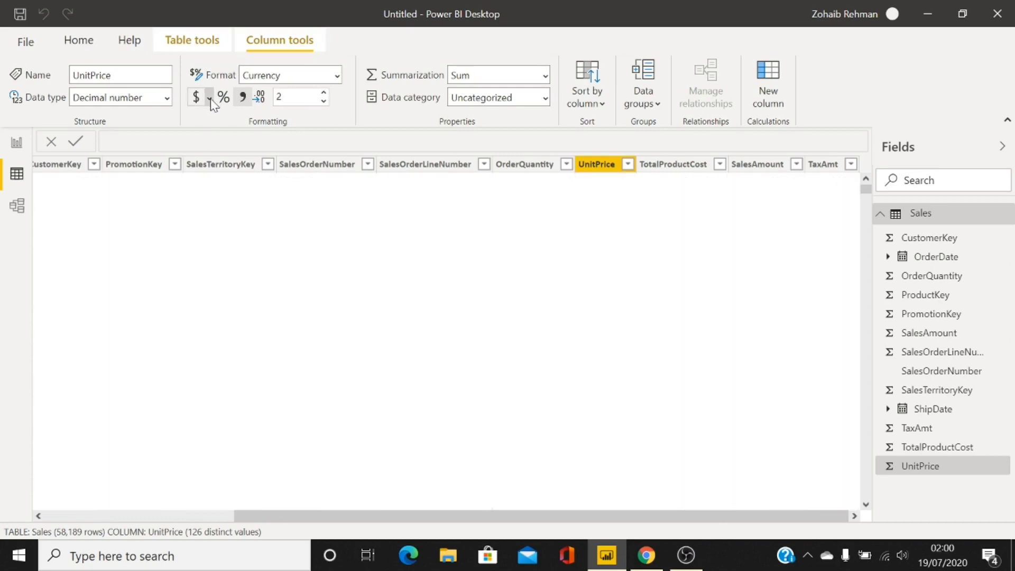
{"action": "left_click", "coordinate": [210, 99]}
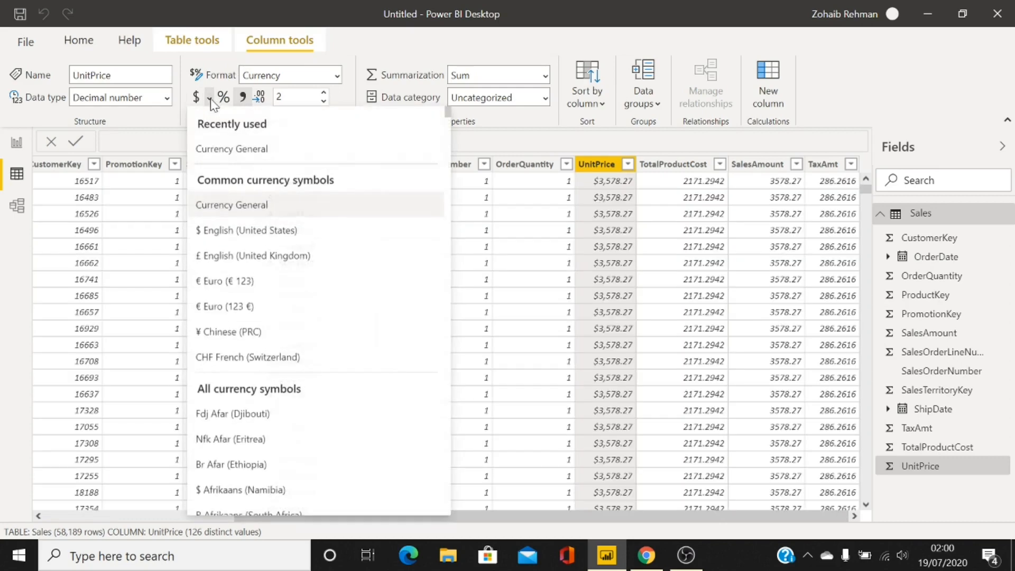
{"action": "left_click", "coordinate": [262, 255]}
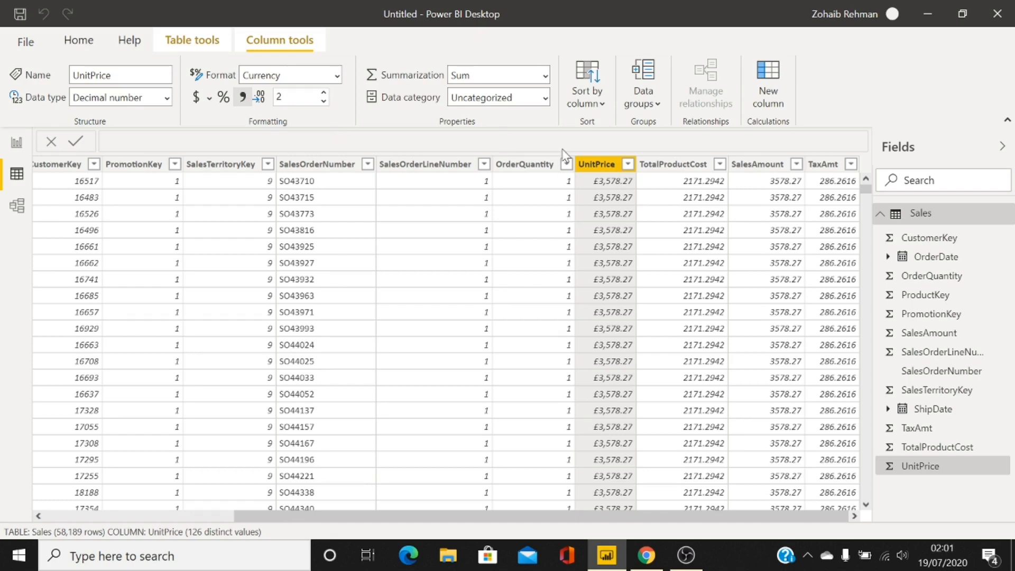
Convert the UnitPrice column's data type to Whole number and set its decimal places to 0
{"action": "left_click", "coordinate": [166, 98]}
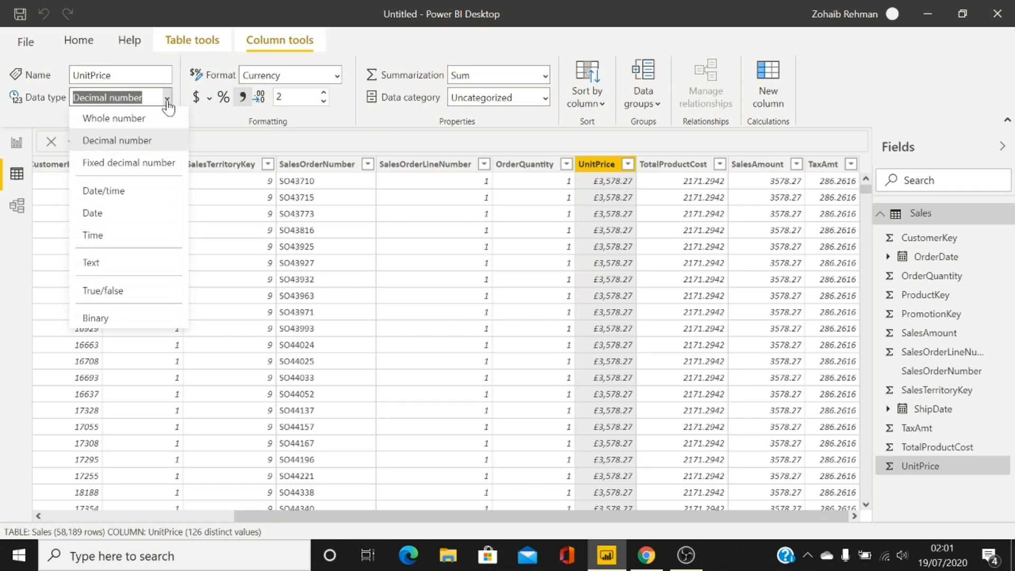
{"action": "left_click", "coordinate": [143, 119]}
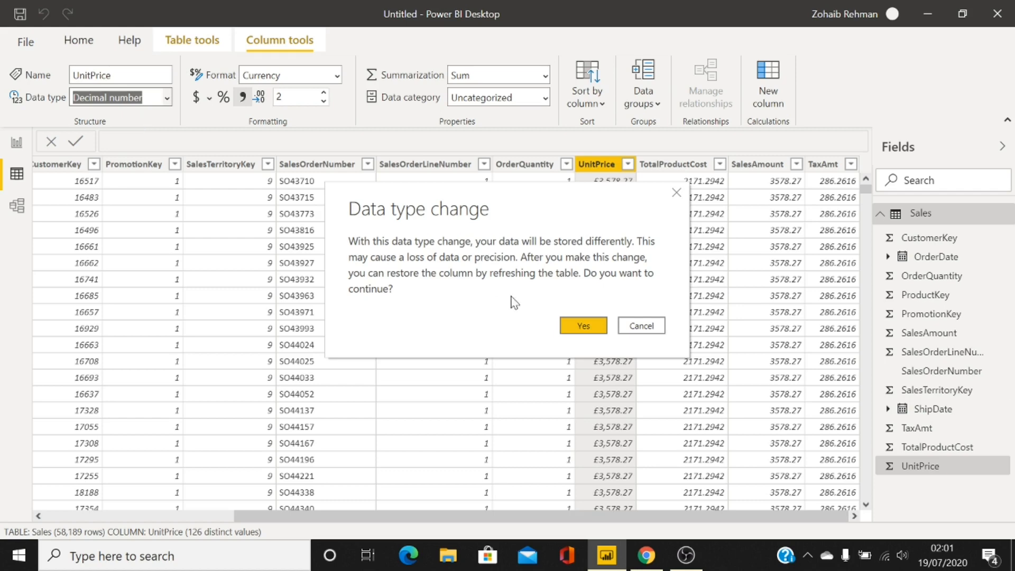
{"action": "left_click", "coordinate": [581, 328]}
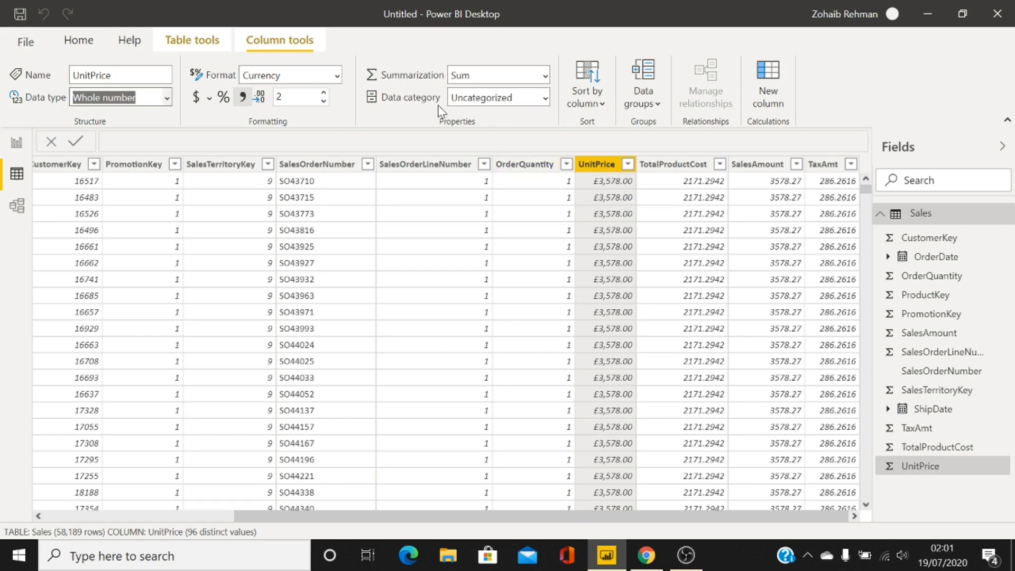
{"action": "left_click", "coordinate": [324, 102]}
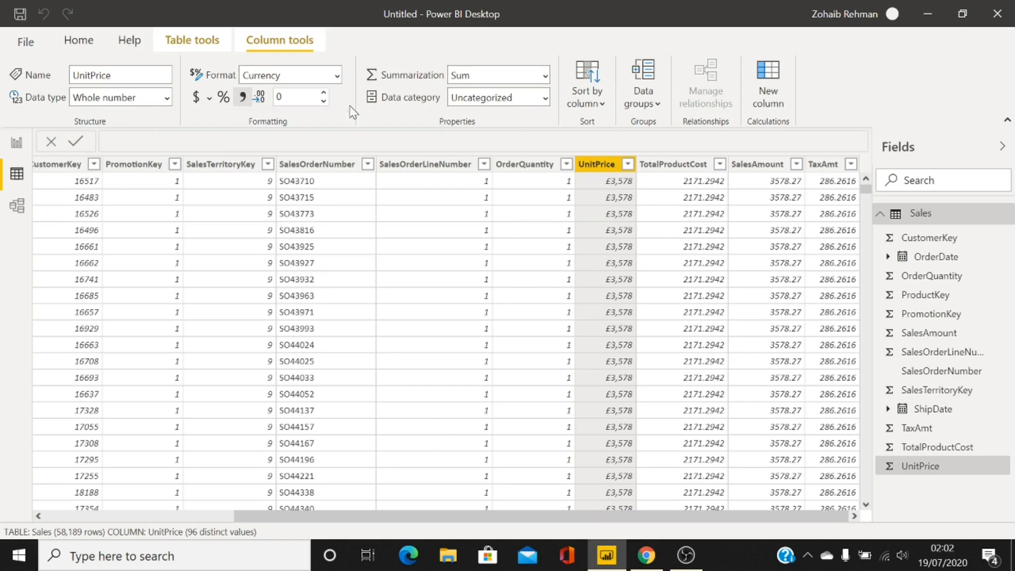
Convert the UnitPrice column's data type to Decimal number and set its decimal places to 2
{"action": "left_click", "coordinate": [167, 98]}
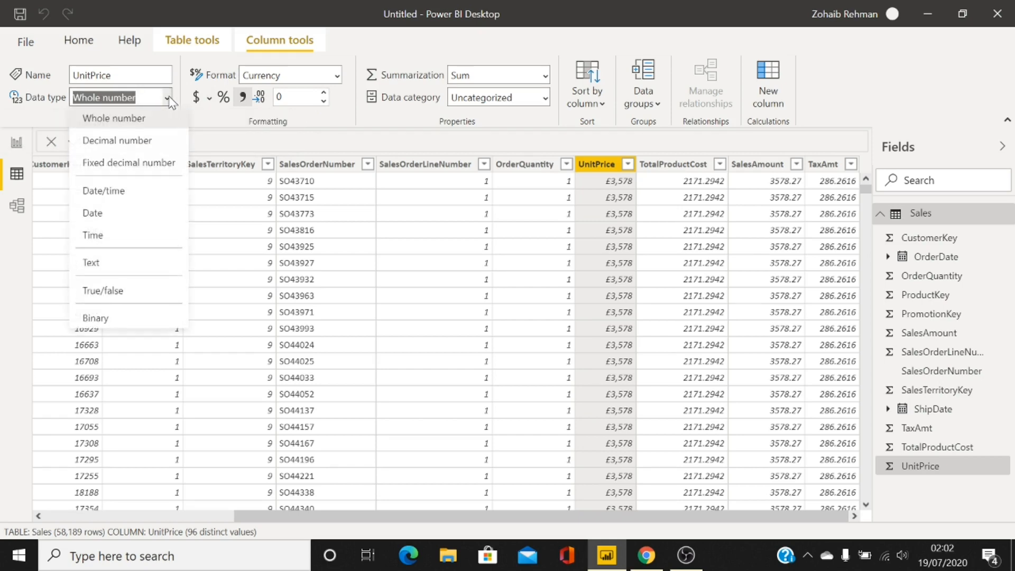
{"action": "left_click", "coordinate": [149, 143]}
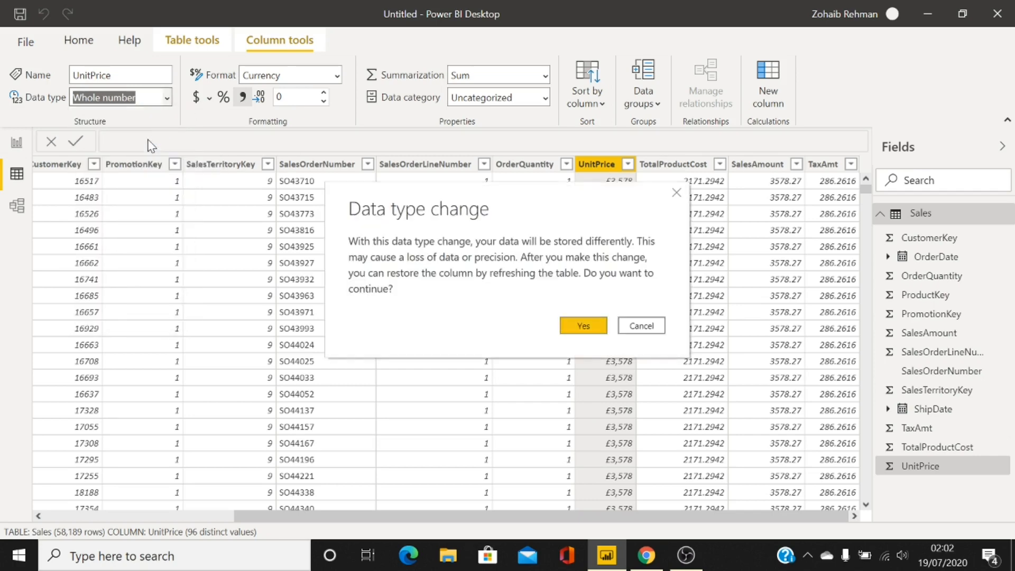
{"action": "left_click", "coordinate": [584, 326]}
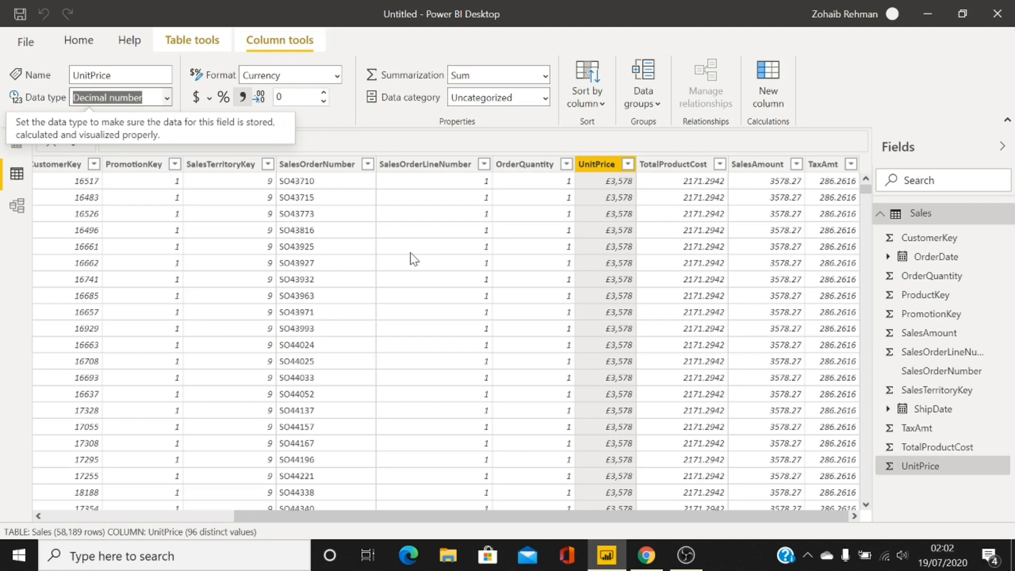
{"action": "left_click", "coordinate": [324, 94]}
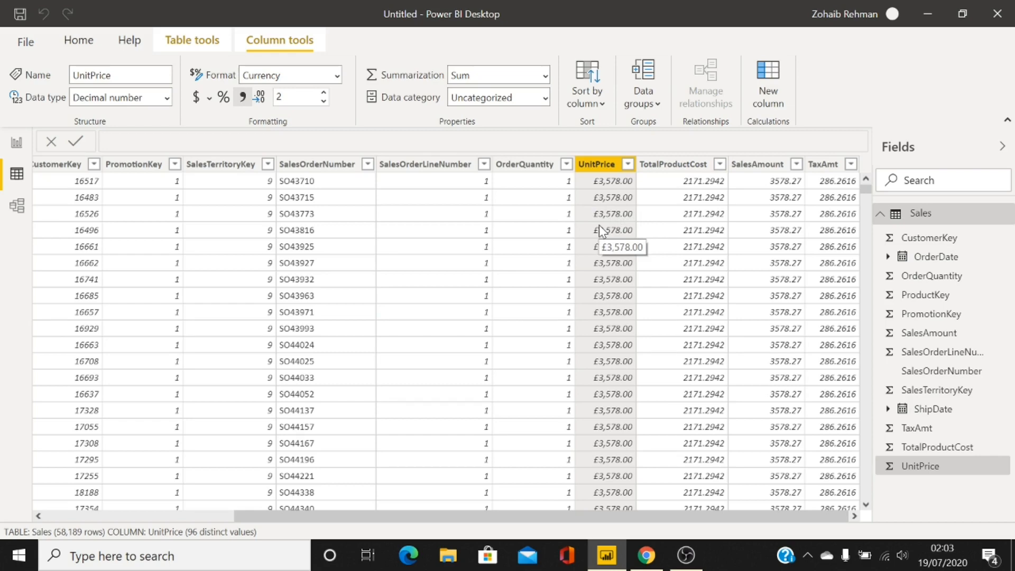
Display the TotalProductCost column as a decimal number with 2 decimal places
{"action": "left_click", "coordinate": [677, 165]}
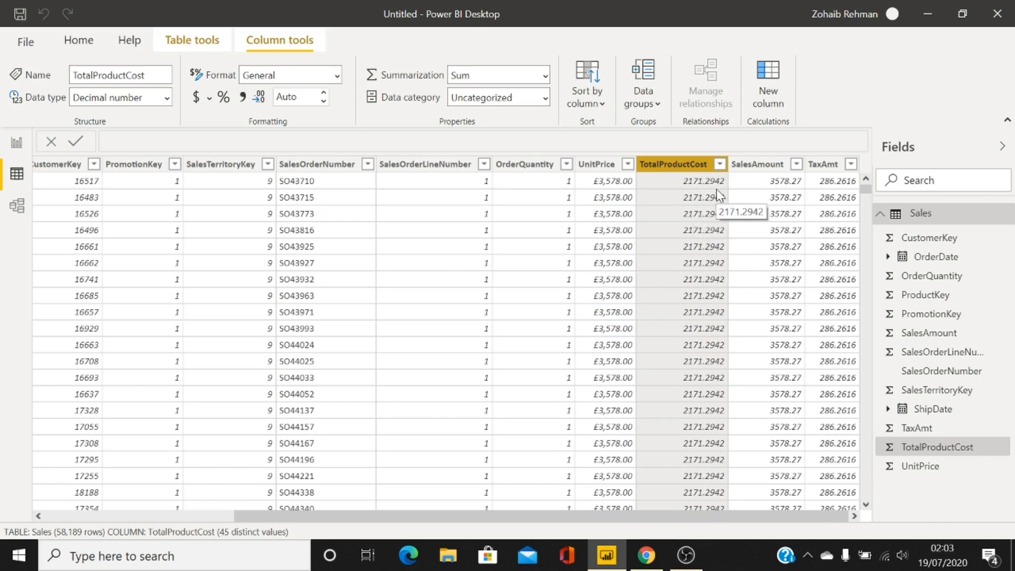
{"action": "left_click", "coordinate": [322, 94]}
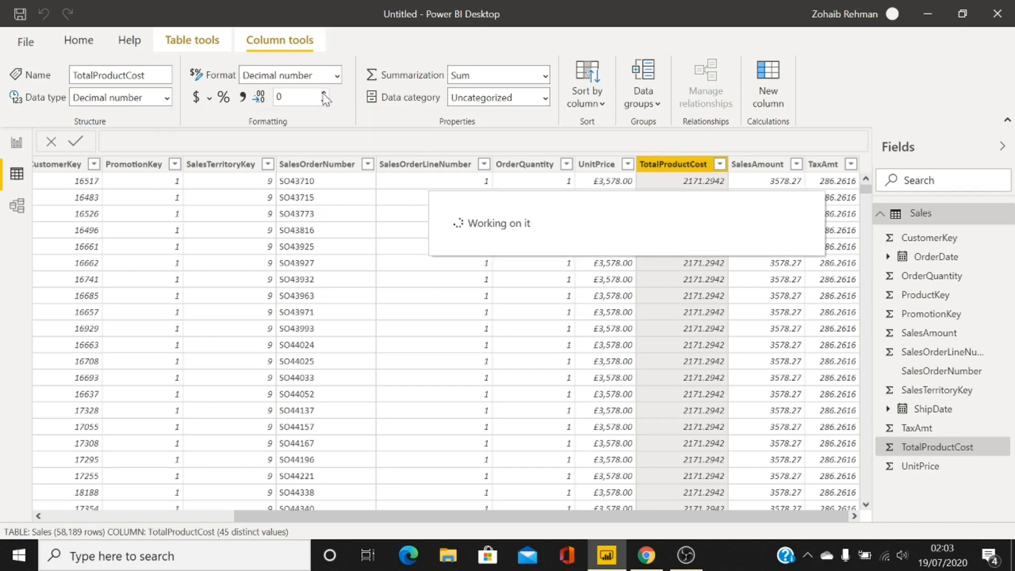
{"action": "left_click", "coordinate": [324, 95]}
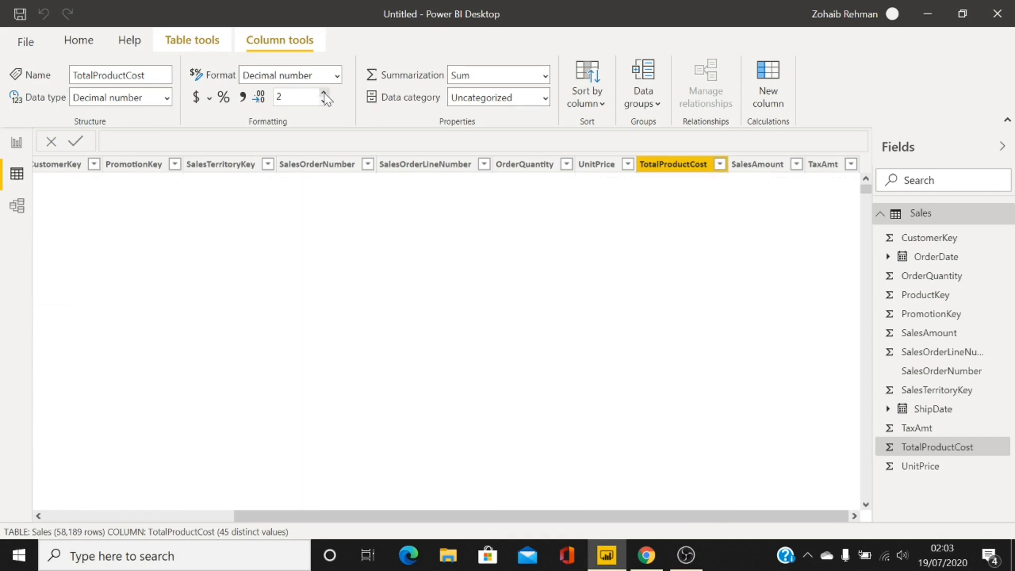
{"action": "left_click", "coordinate": [323, 93]}
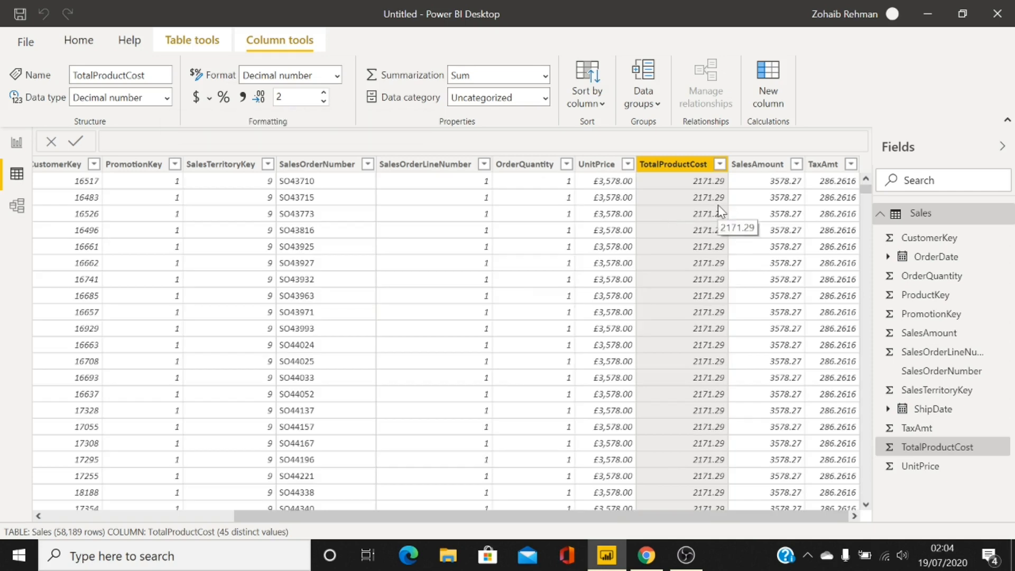
{"action": "left_click", "coordinate": [337, 77]}
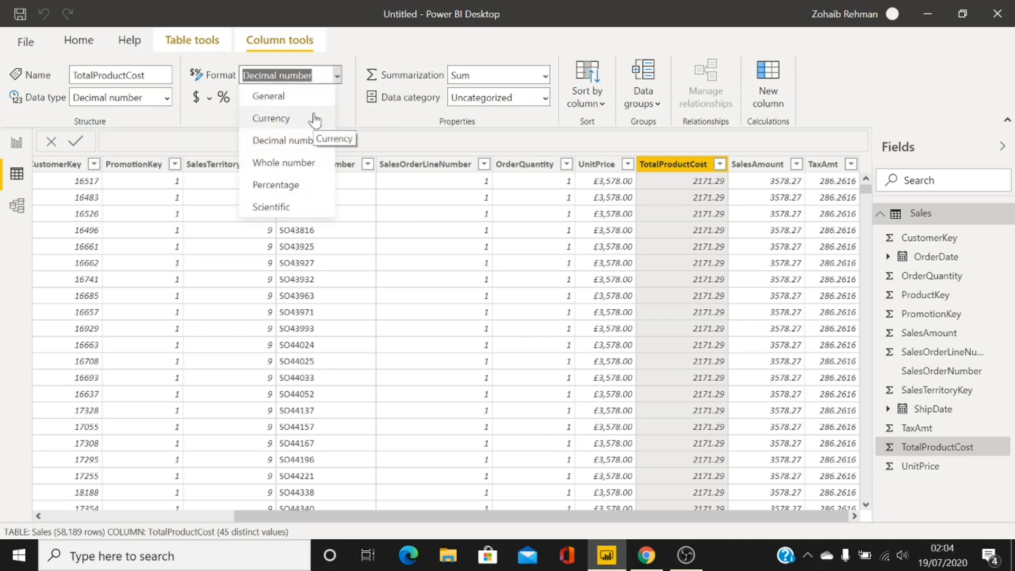
{"action": "left_click", "coordinate": [352, 121]}
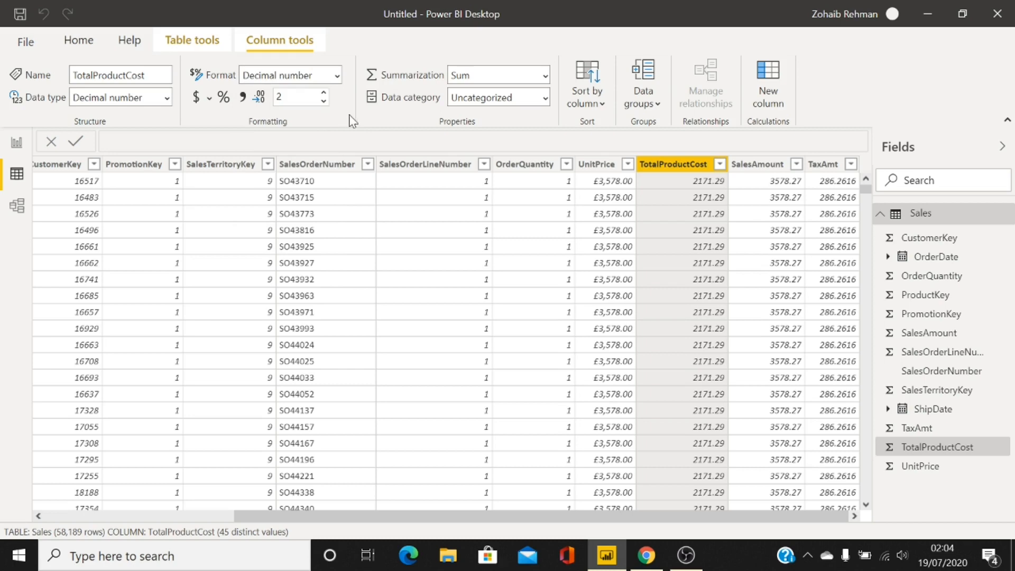
Set TotalProductCost to 0 decimal places and convert its data type to Whole number
{"action": "left_click", "coordinate": [324, 102]}
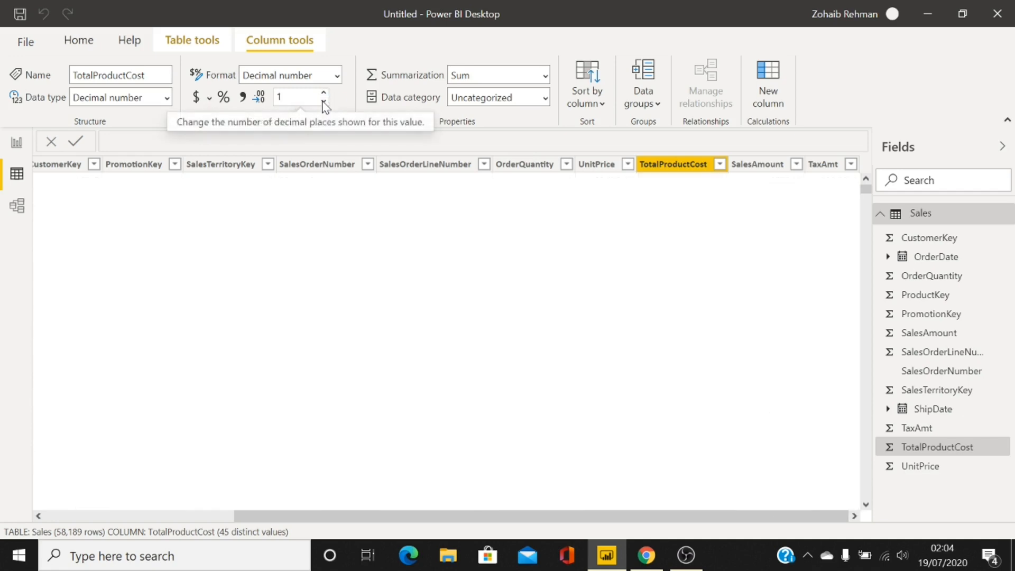
{"action": "left_click", "coordinate": [323, 102]}
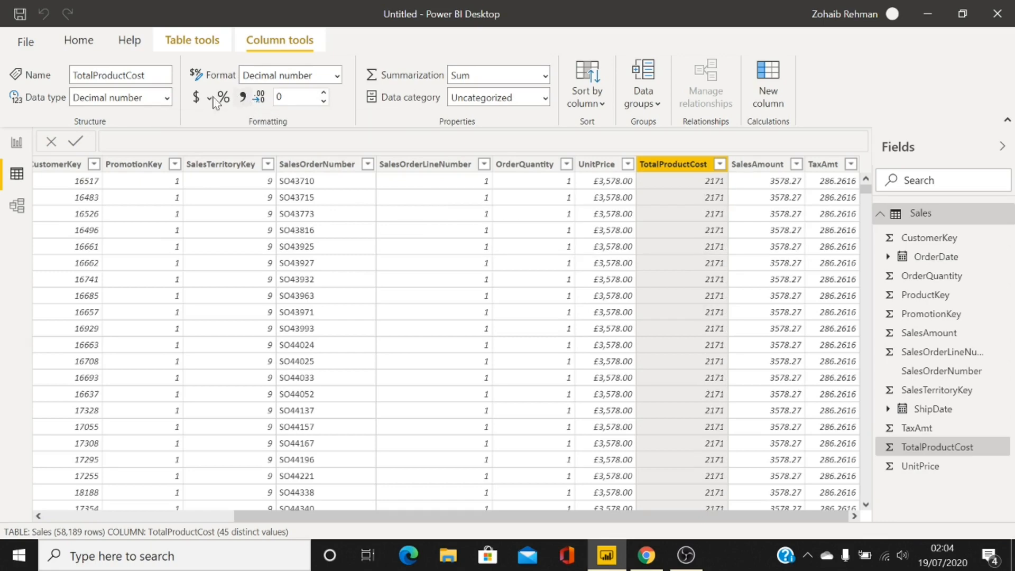
{"action": "left_click", "coordinate": [167, 98]}
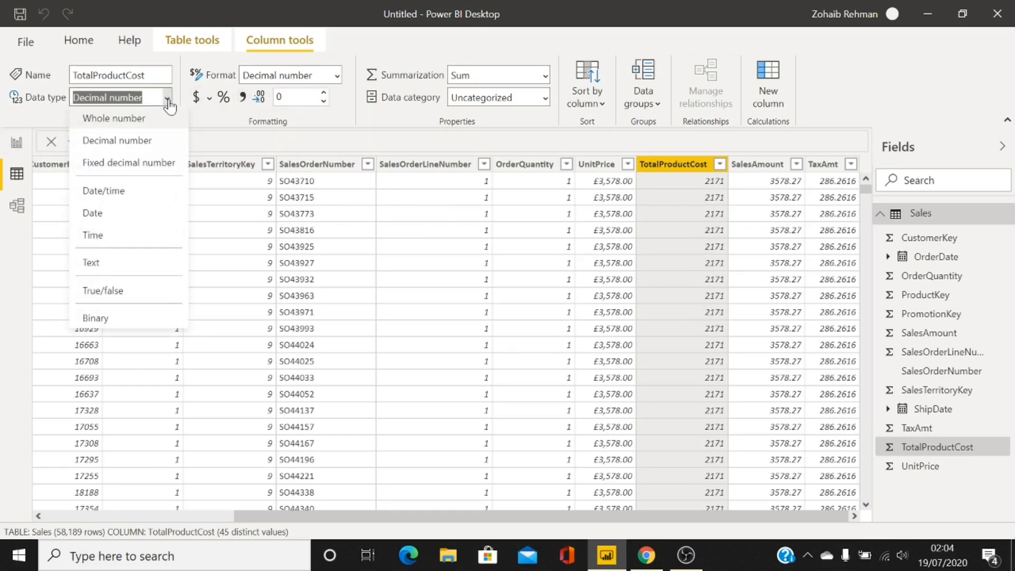
{"action": "left_click", "coordinate": [138, 120]}
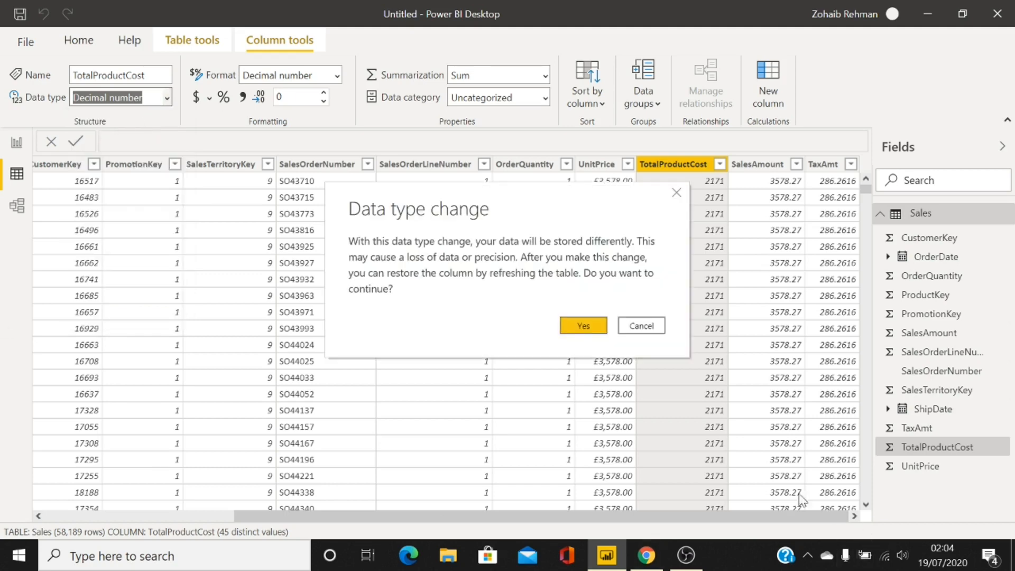
{"action": "left_click", "coordinate": [573, 324]}
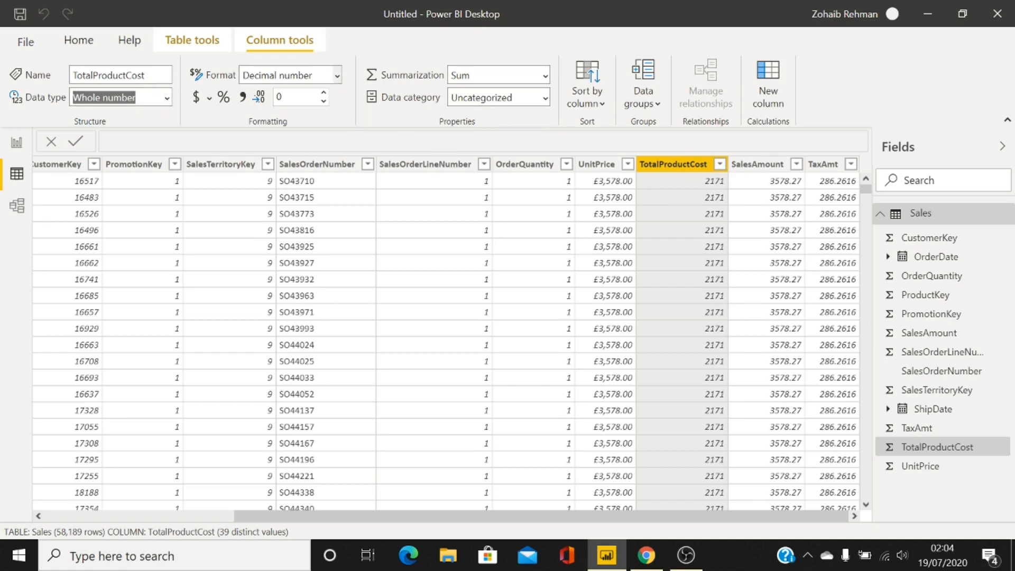
Raise the decimal places of the TotalProductCost column to 2 and return them to 0
{"action": "left_click", "coordinate": [325, 93]}
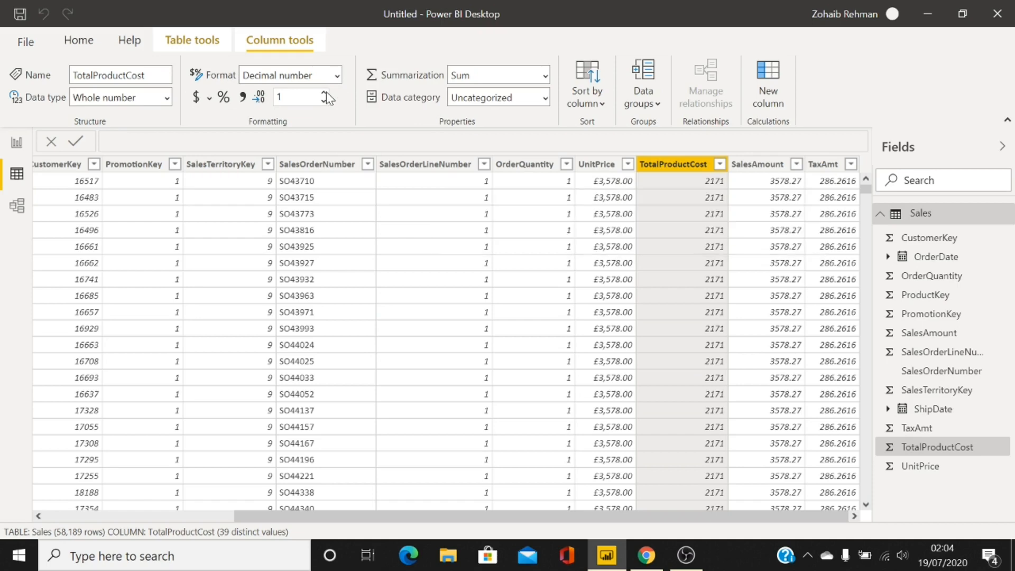
{"action": "left_click", "coordinate": [325, 92]}
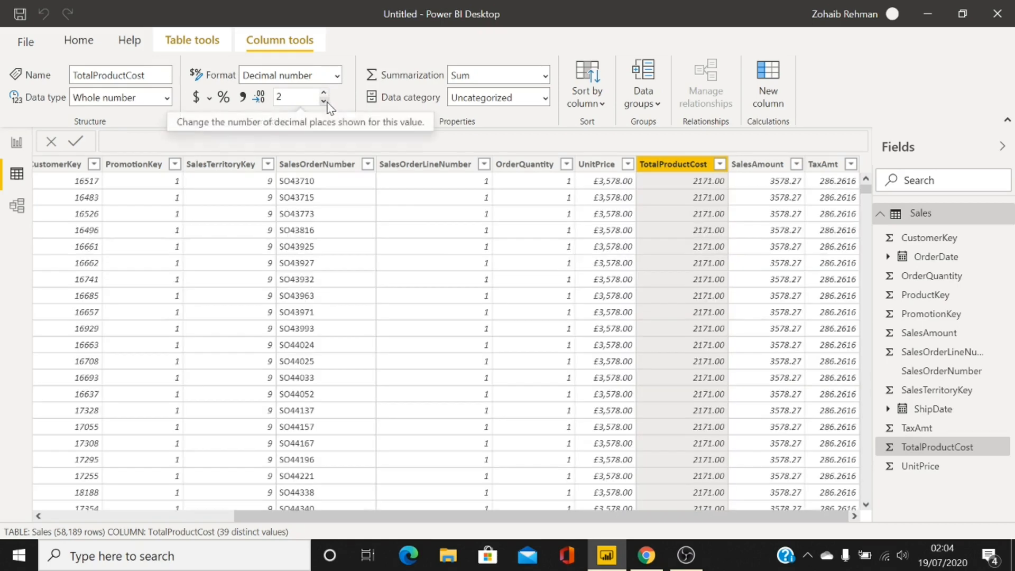
{"action": "left_click", "coordinate": [324, 101]}
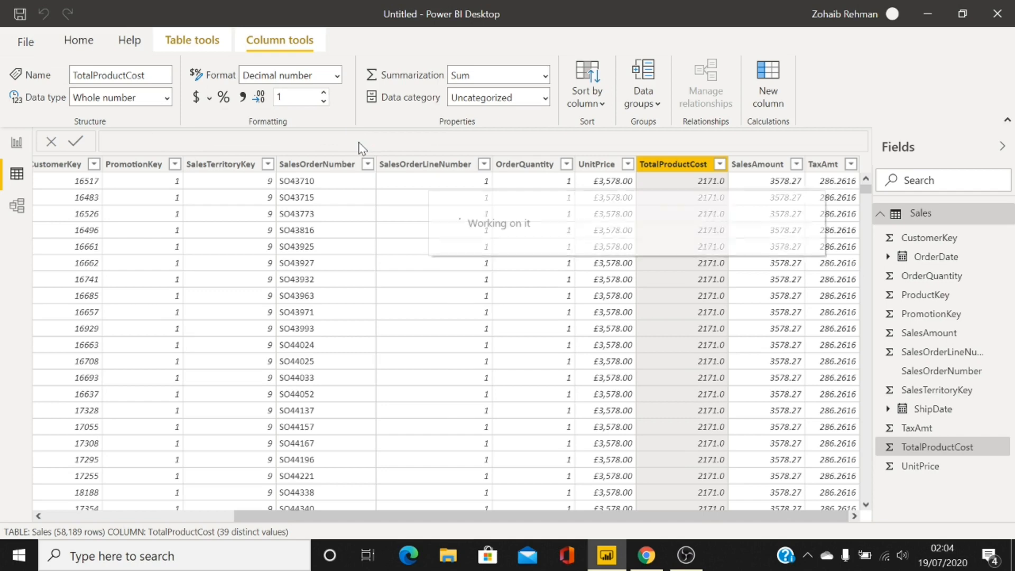
Convert the TotalProductCost column's data type to Decimal number and format it as Currency
{"action": "left_click", "coordinate": [165, 100]}
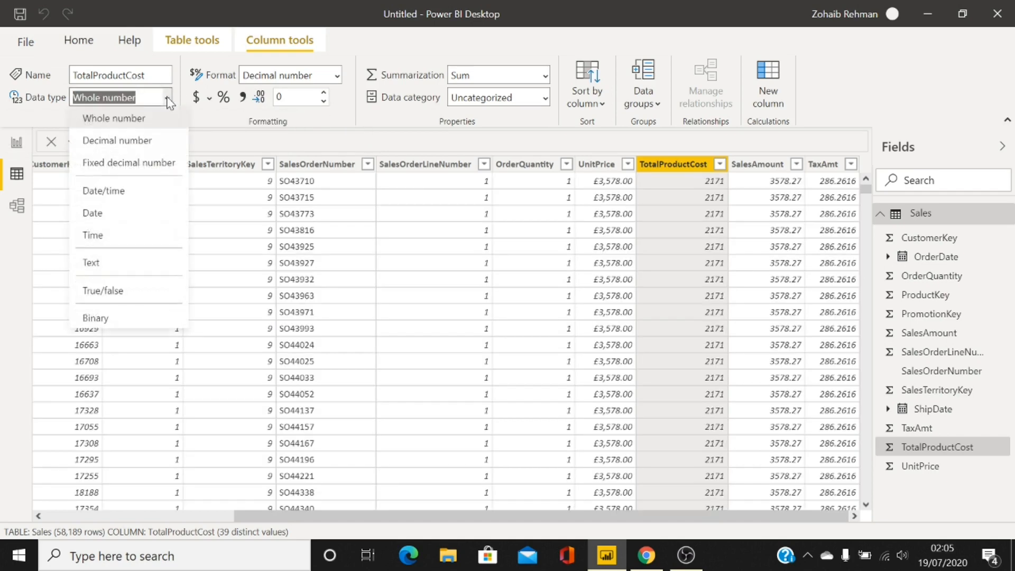
{"action": "left_click", "coordinate": [158, 140]}
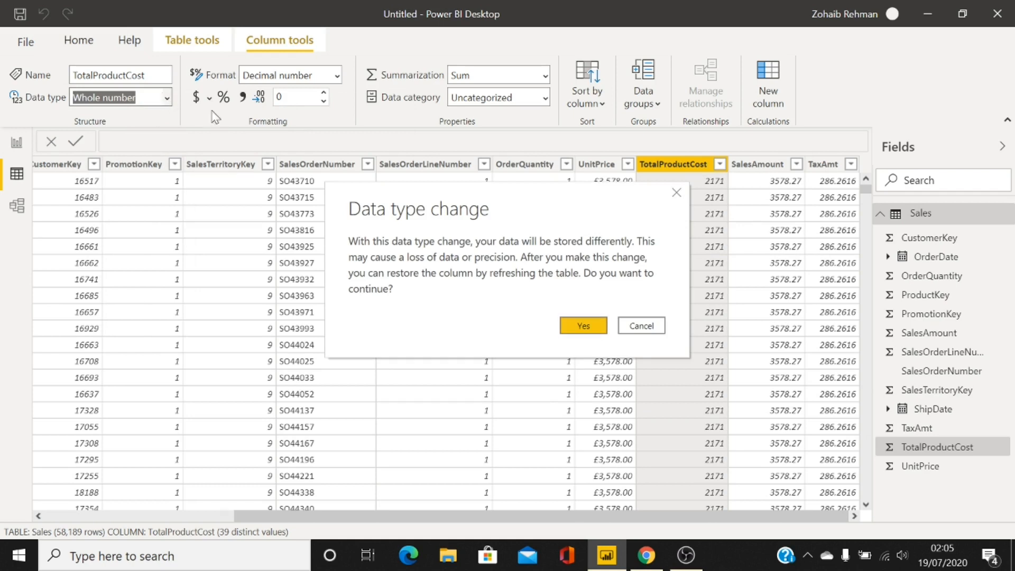
{"action": "left_click", "coordinate": [594, 327]}
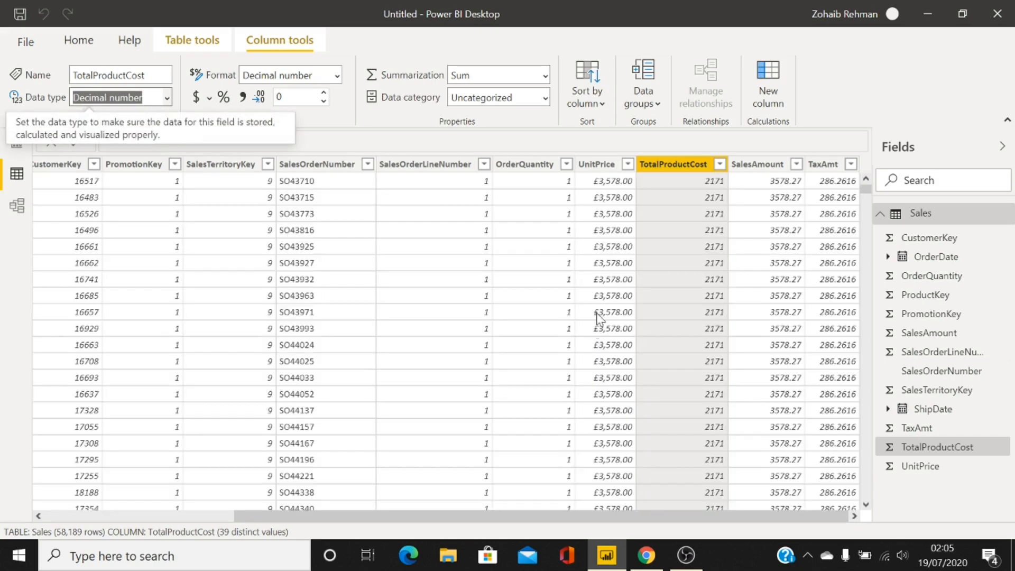
{"action": "left_click", "coordinate": [337, 75]}
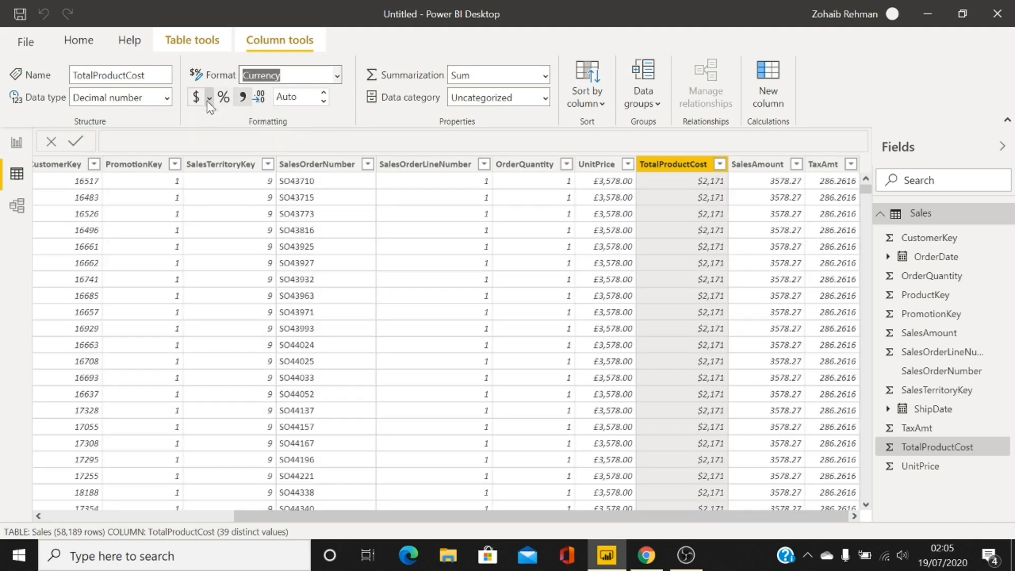
Set the TotalProductCost column's currency format to £ English (United Kingdom)
{"action": "left_click", "coordinate": [209, 98]}
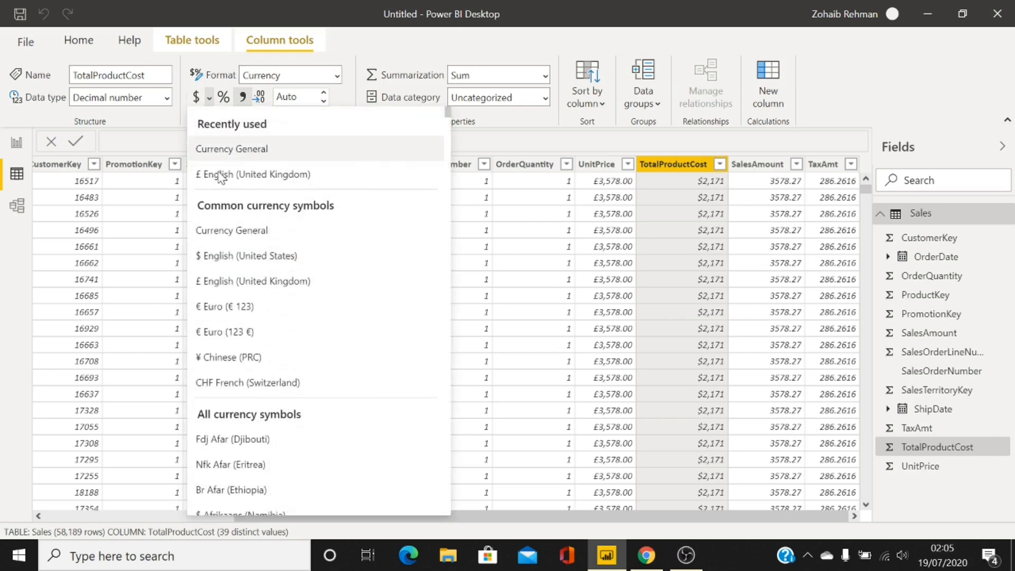
{"action": "left_click", "coordinate": [279, 170]}
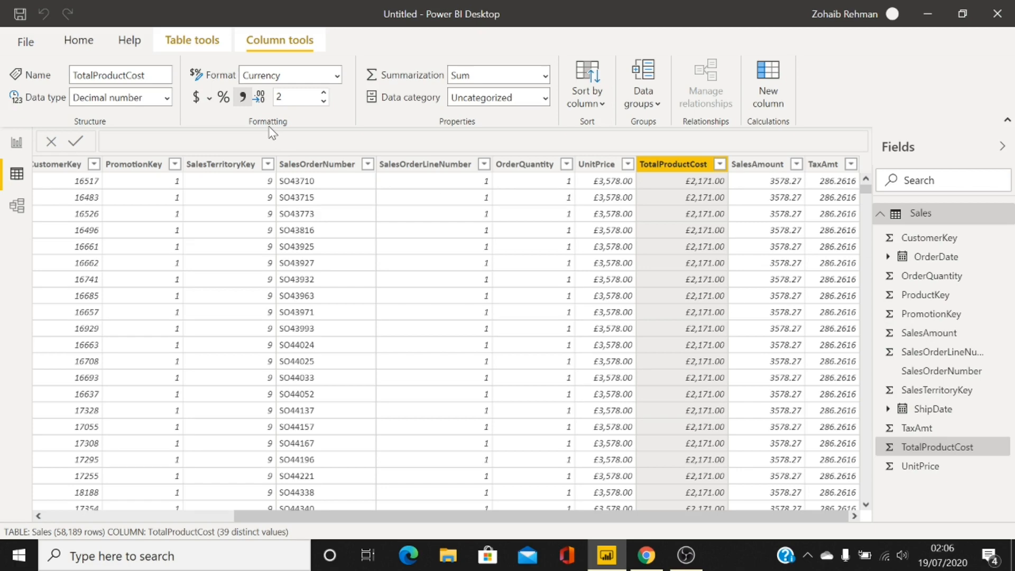
Open the Sales query in the Power Query Editor to transform its data
{"action": "left_click", "coordinate": [77, 41]}
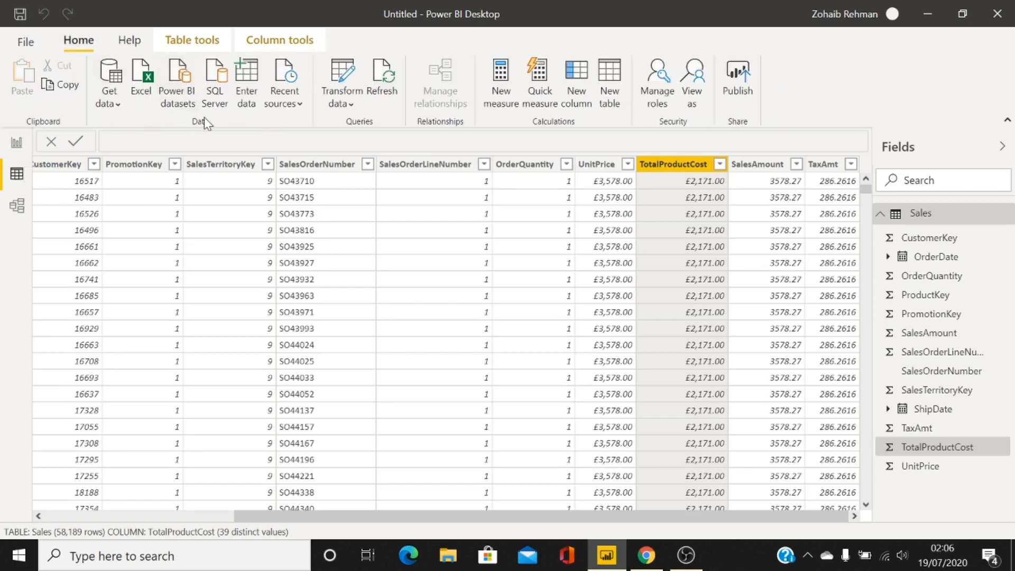
{"action": "left_click", "coordinate": [350, 108]}
{"action": "left_click", "coordinate": [361, 136]}
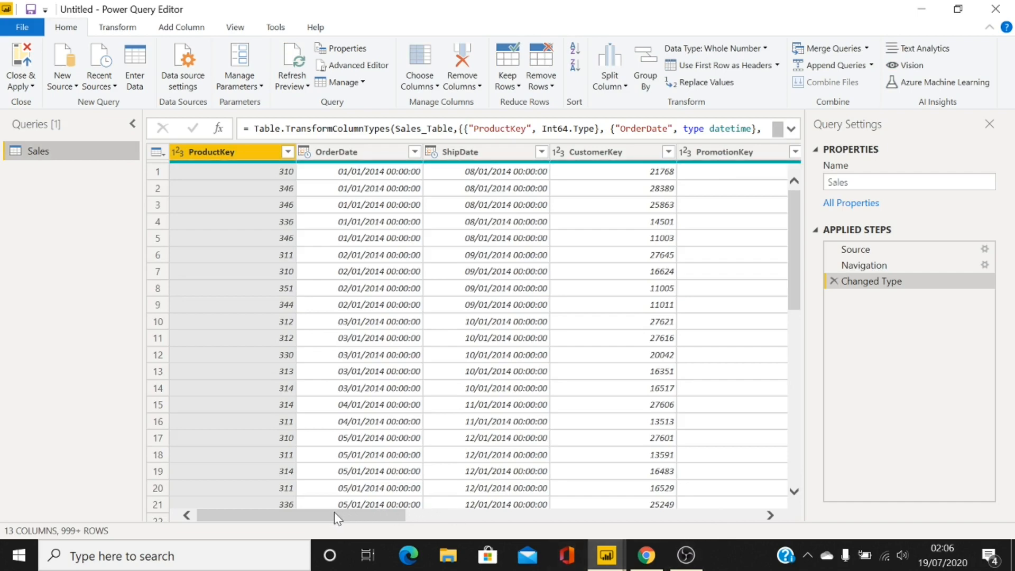
Convert the UnitPrice column's data type to Whole Number, replacing the current type conversion
{"action": "left_click_drag", "start_coordinate": [334, 518], "coordinate": [650, 534]}
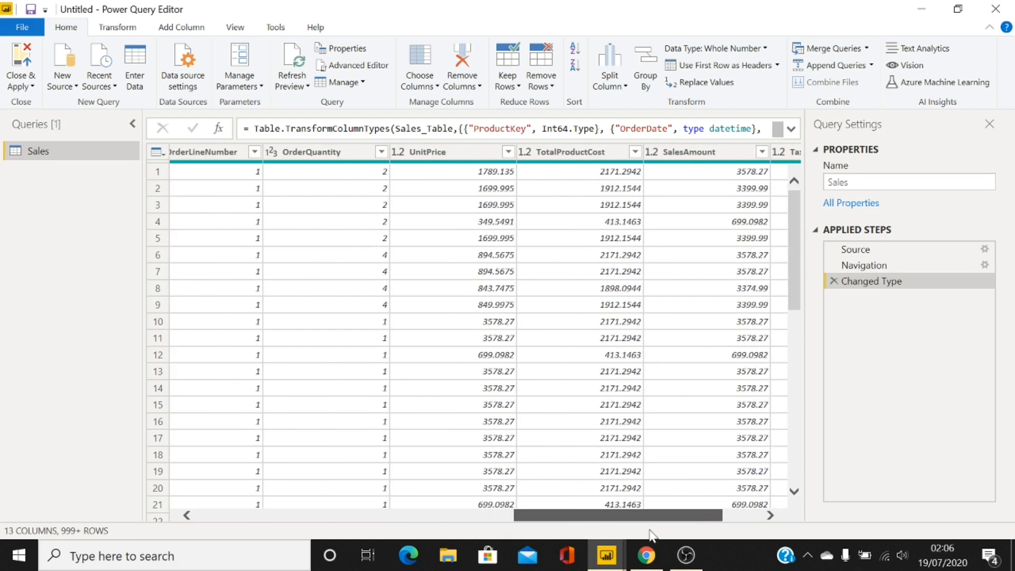
{"action": "left_click", "coordinate": [457, 154]}
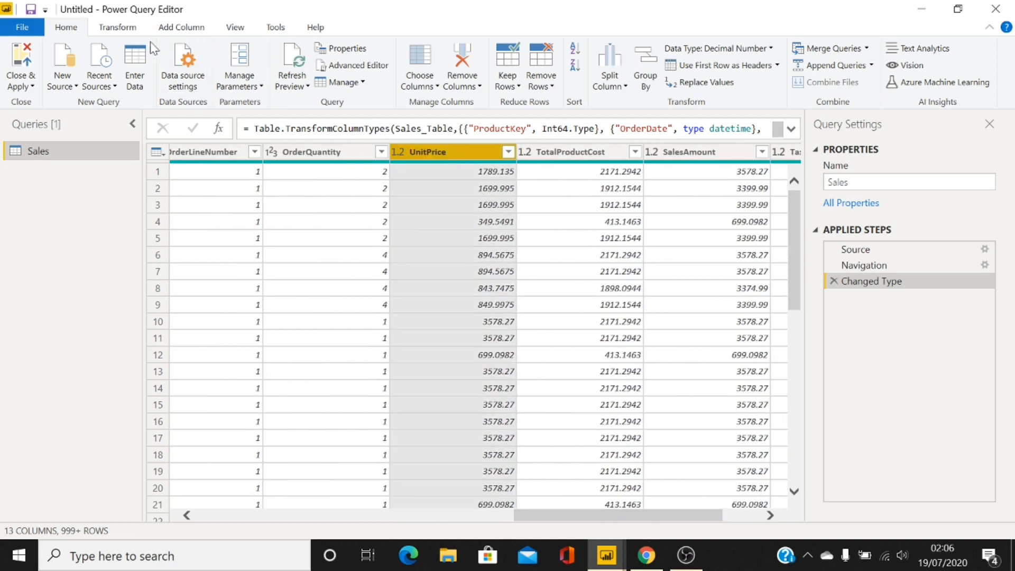
{"action": "left_click", "coordinate": [113, 28]}
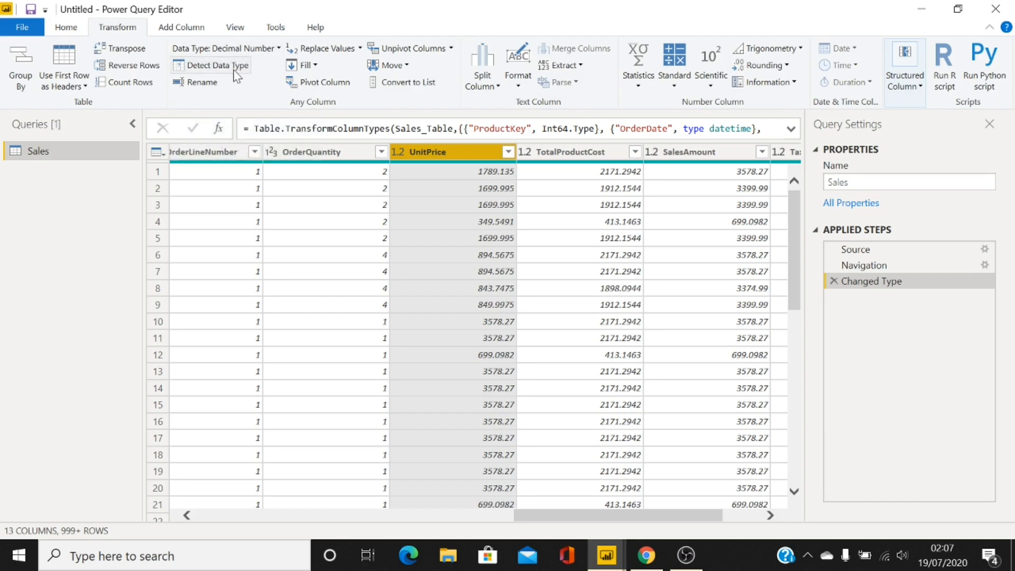
{"action": "left_click", "coordinate": [263, 50]}
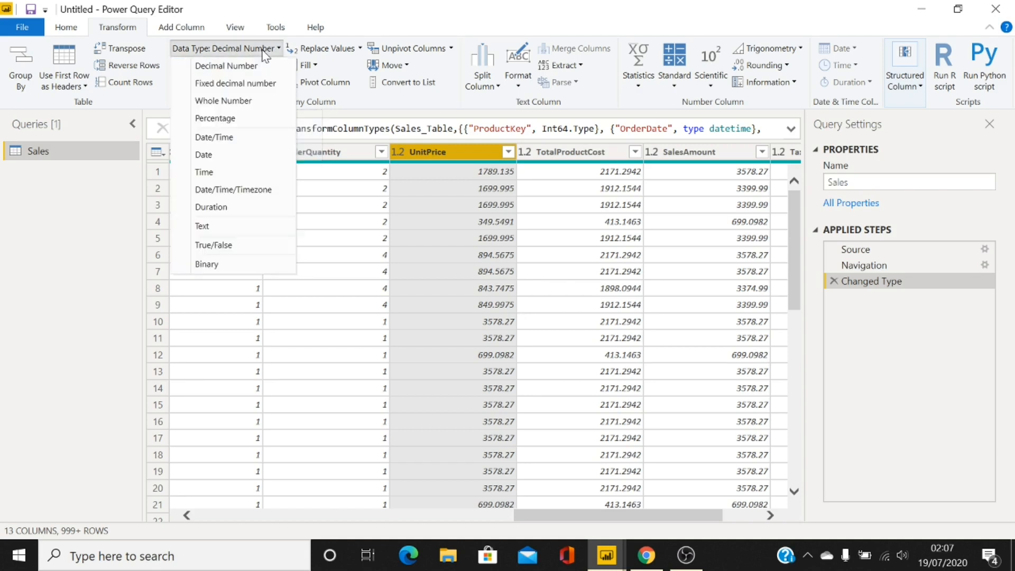
{"action": "left_click", "coordinate": [245, 103]}
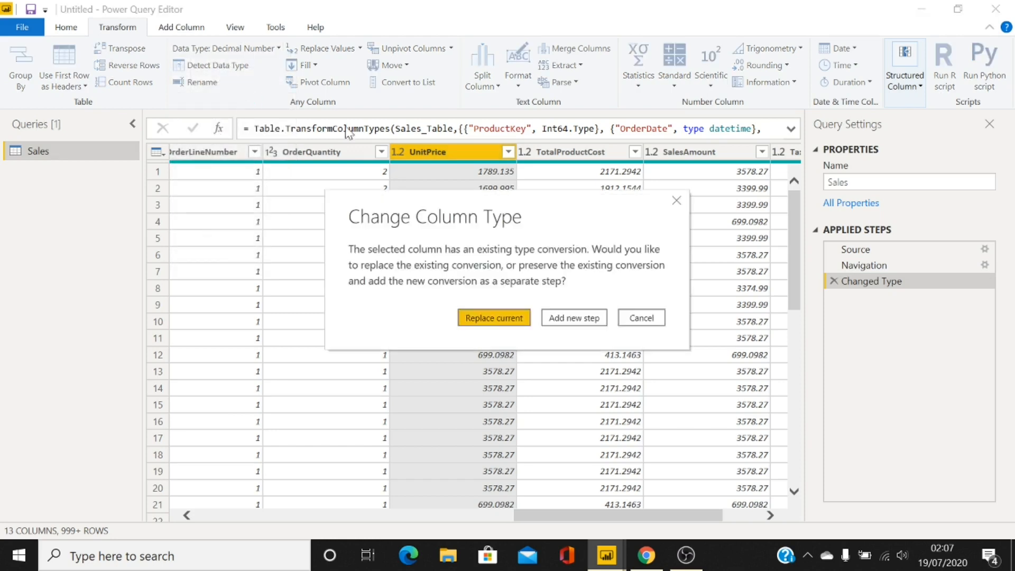
{"action": "left_click", "coordinate": [512, 318]}
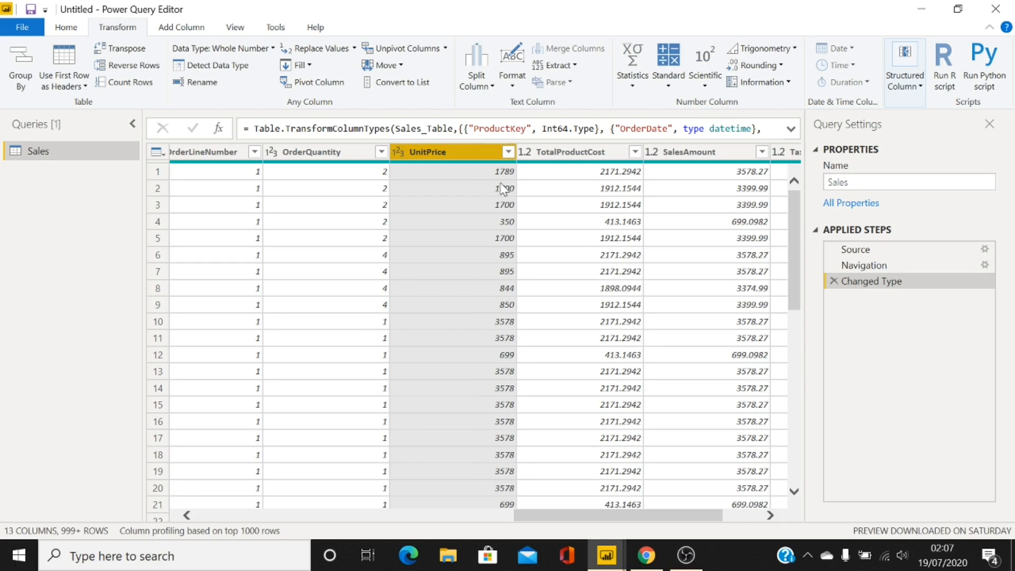
Convert the UnitPrice column back to Decimal Number, replacing the current type conversion
{"action": "left_click", "coordinate": [269, 49]}
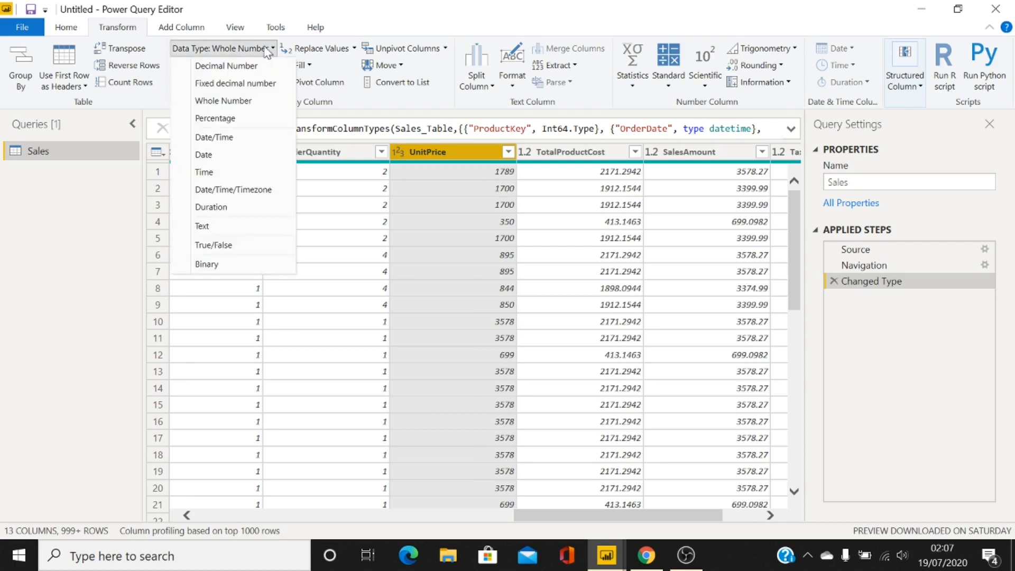
{"action": "left_click", "coordinate": [245, 67]}
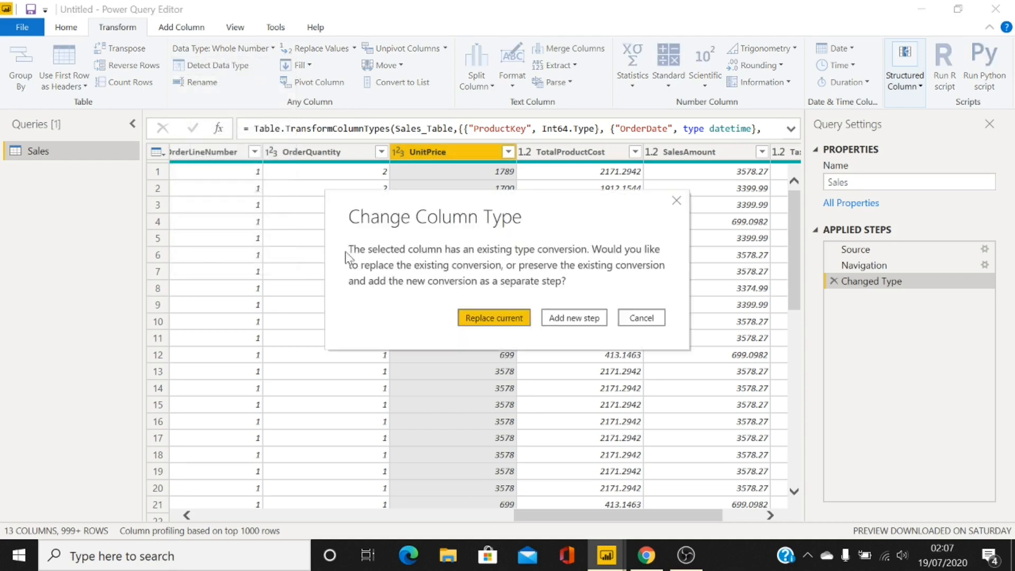
{"action": "left_click", "coordinate": [501, 318]}
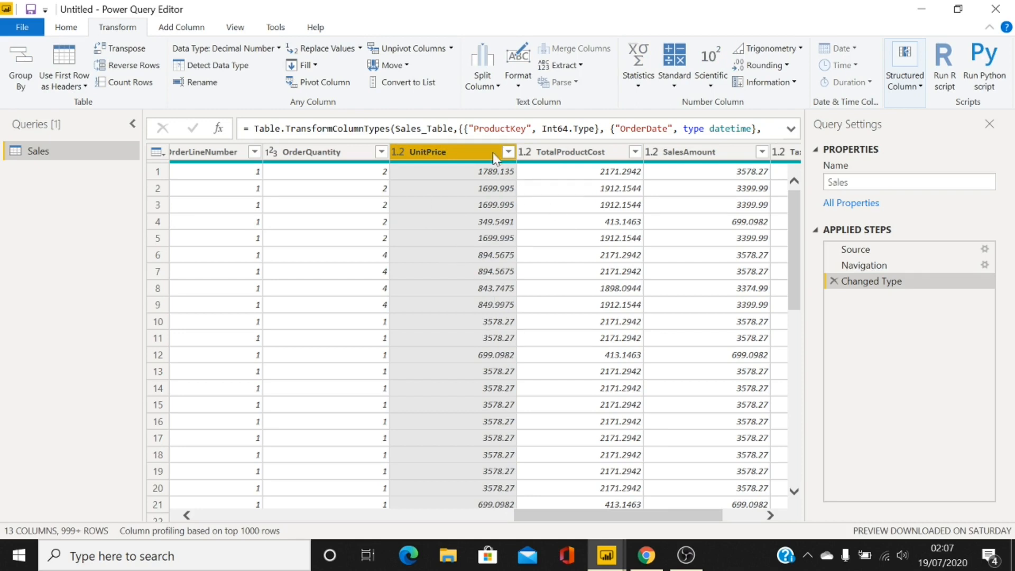
Convert the UnitPrice column to Whole Number as a new applied step, and delete that step
{"action": "left_click", "coordinate": [239, 51]}
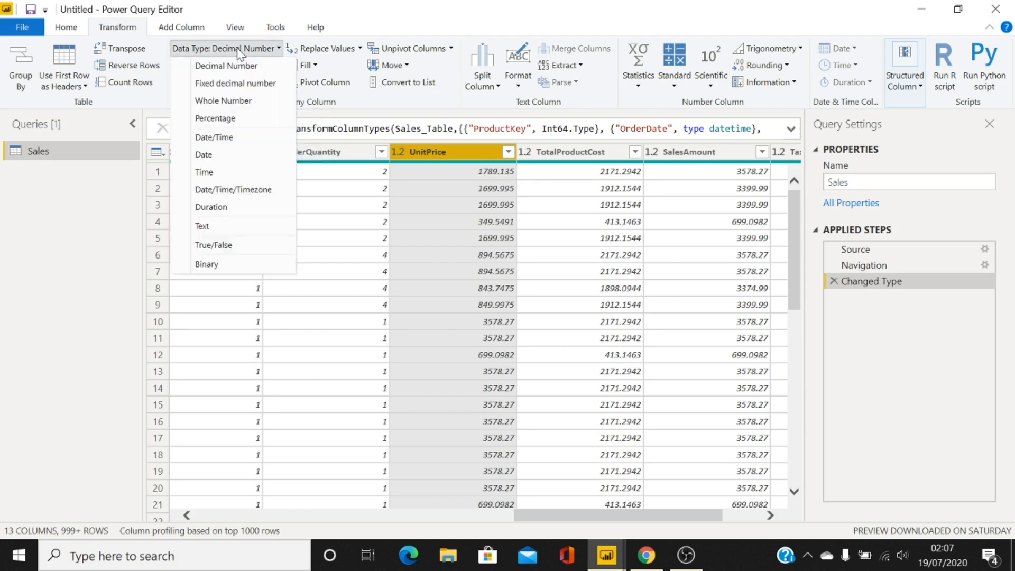
{"action": "left_click", "coordinate": [238, 100]}
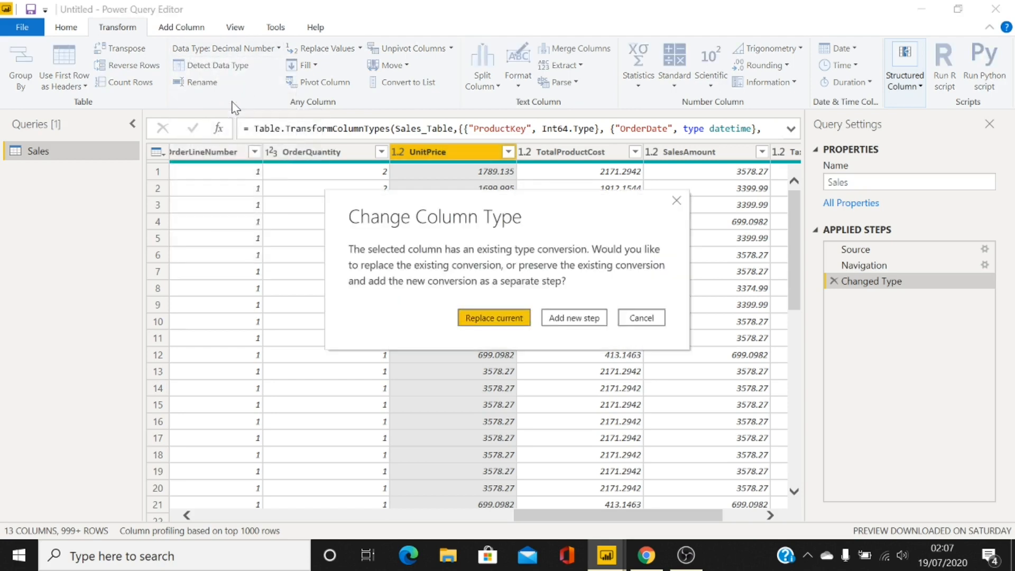
{"action": "left_click", "coordinate": [581, 317]}
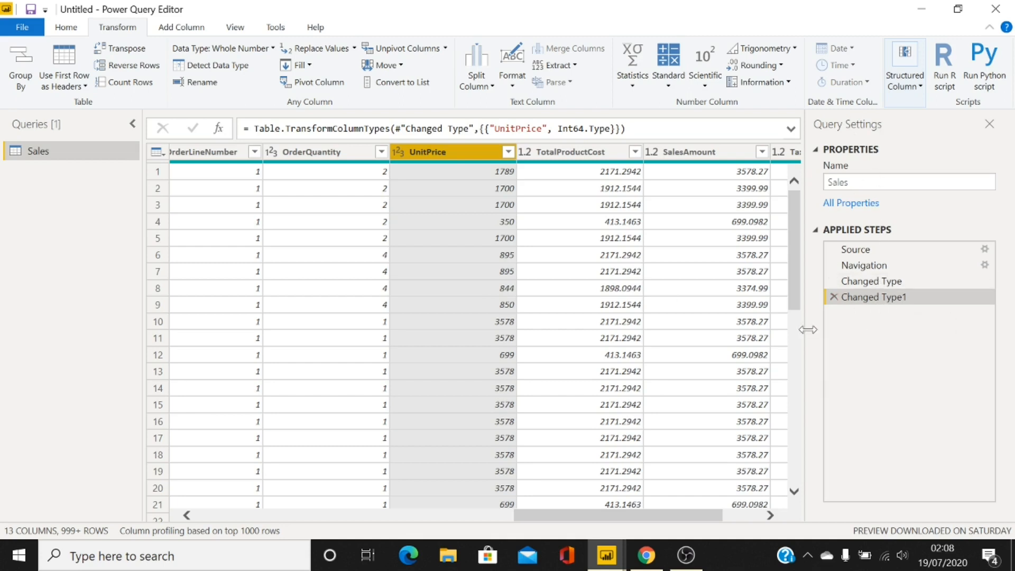
{"action": "left_click", "coordinate": [833, 297]}
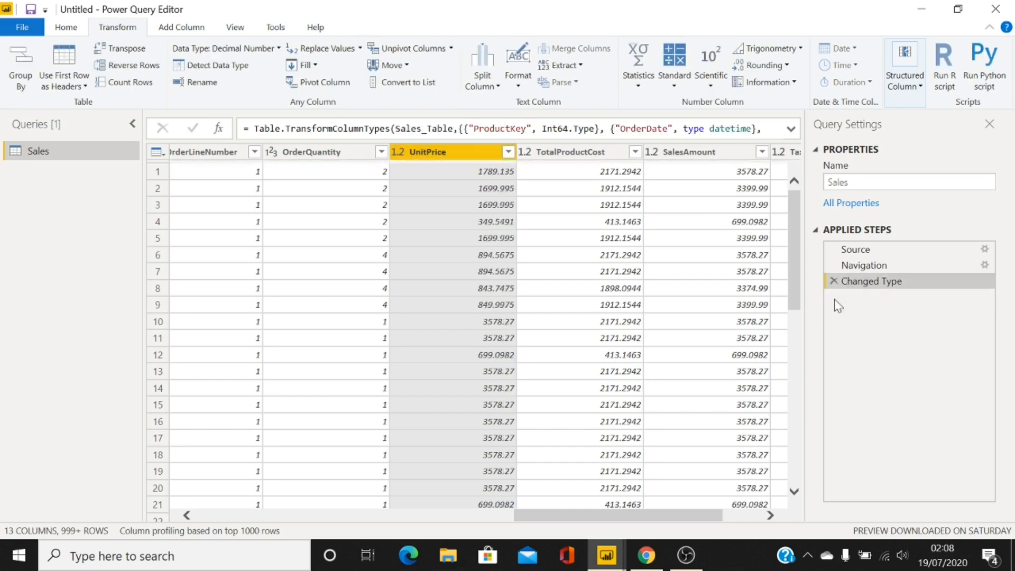